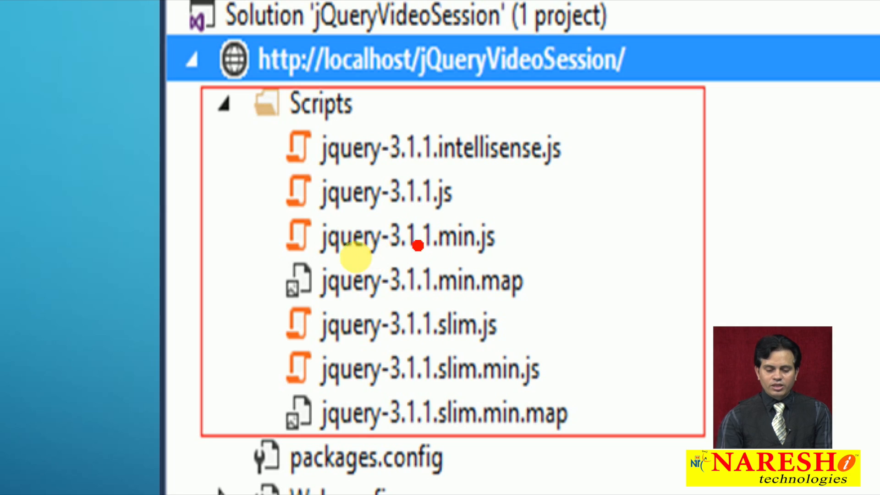
# - Mark the jquery-3.1.1 intellisense.js, .js and min.js entries in red on the zoomed Scripts folder picture, then leave the markup
pyautogui.moveTo(284, 178)
pyautogui.mouseDown()
pyautogui.moveTo(436, 171)
pyautogui.moveTo(479, 198)
pyautogui.mouseUp()
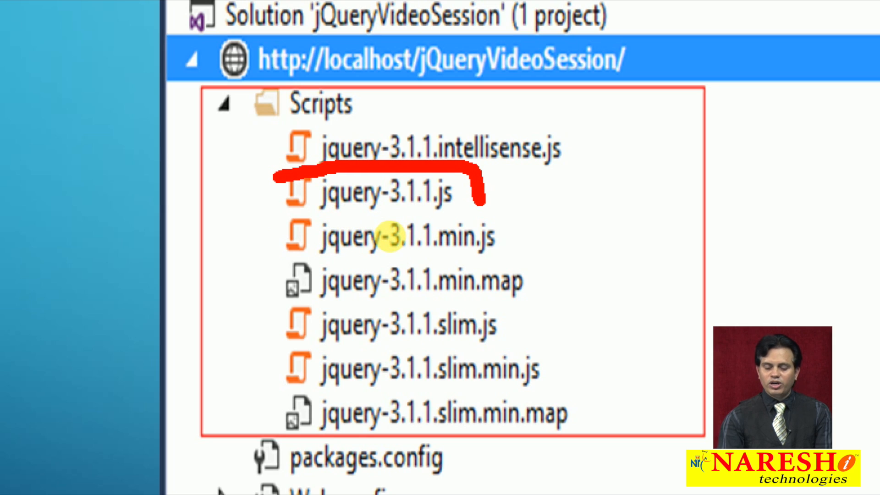
pyautogui.moveTo(262, 267)
pyautogui.mouseDown()
pyautogui.moveTo(433, 269)
pyautogui.moveTo(508, 256)
pyautogui.mouseUp()
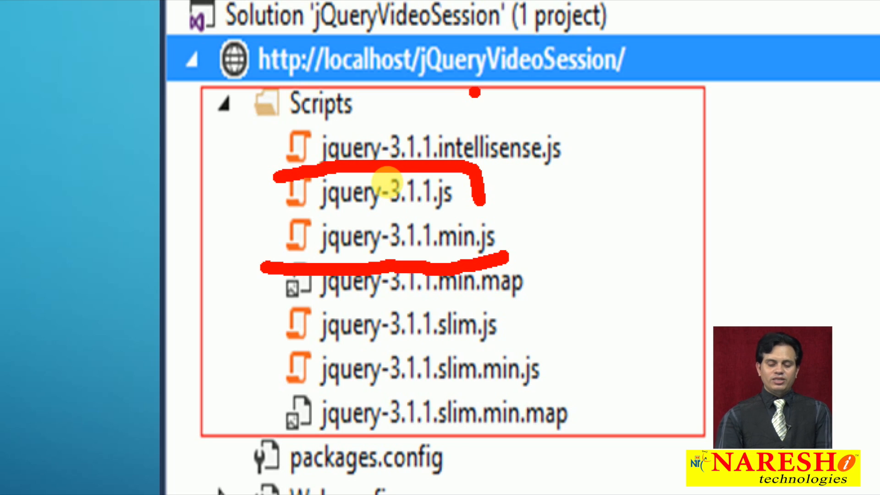
pyautogui.moveTo(474, 82)
pyautogui.mouseDown()
pyautogui.moveTo(483, 131)
pyautogui.moveTo(453, 115)
pyautogui.moveTo(499, 108)
pyautogui.mouseUp()
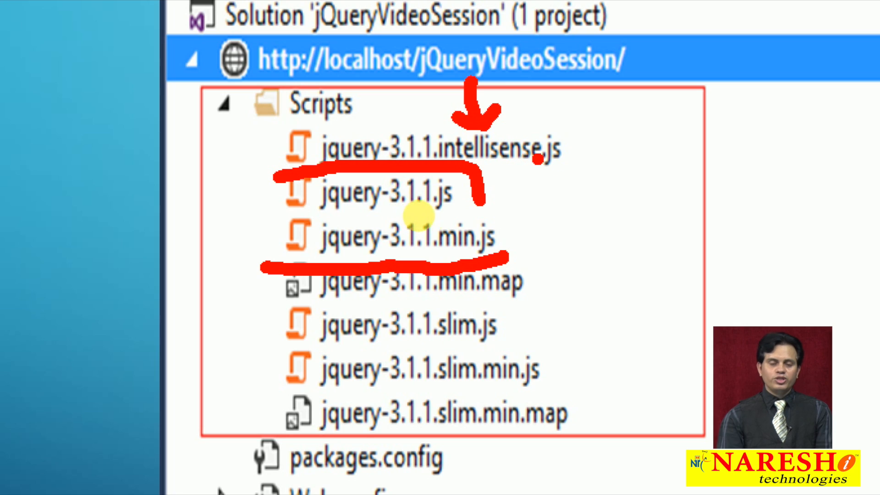
pyautogui.press('Escape')
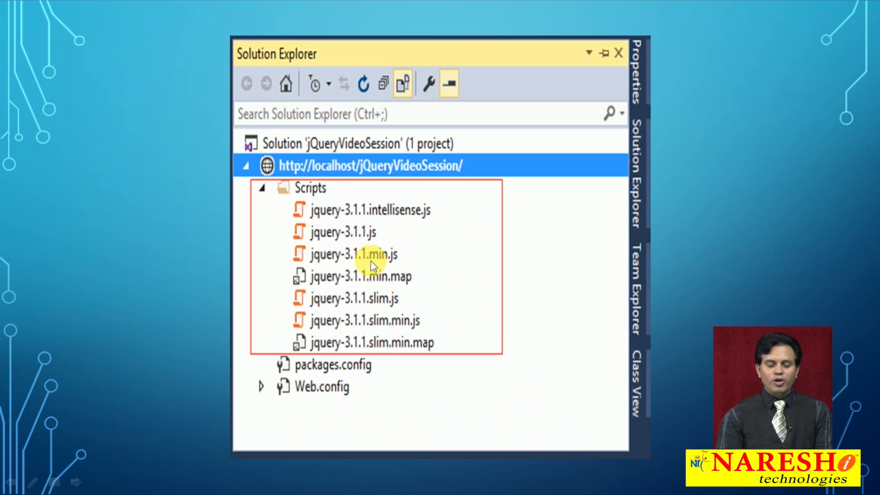
# - Zoom into the Scripts folder picture and underline the min.map, slim.min.js and slim.min.map entries in red
pyautogui.hotkey('ctrl', '1')
pyautogui.scroll(6, 370, 265)
pyautogui.scroll(-4, 369, 265)
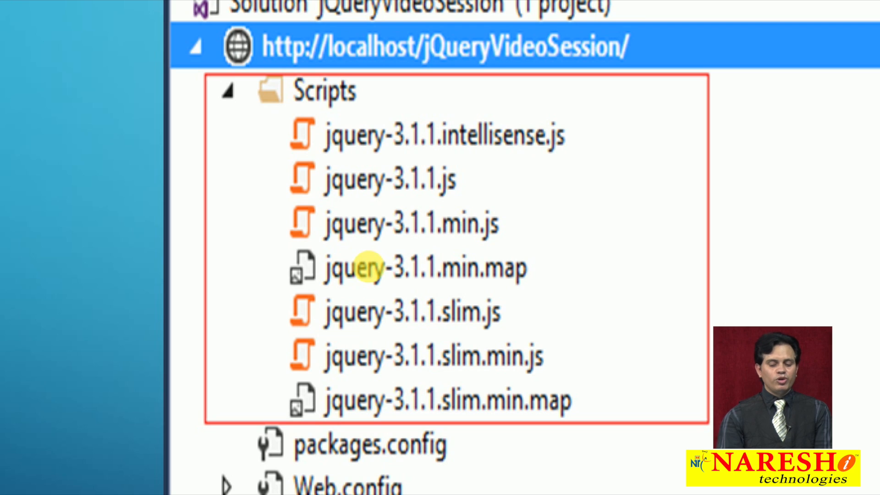
pyautogui.click(375, 303)
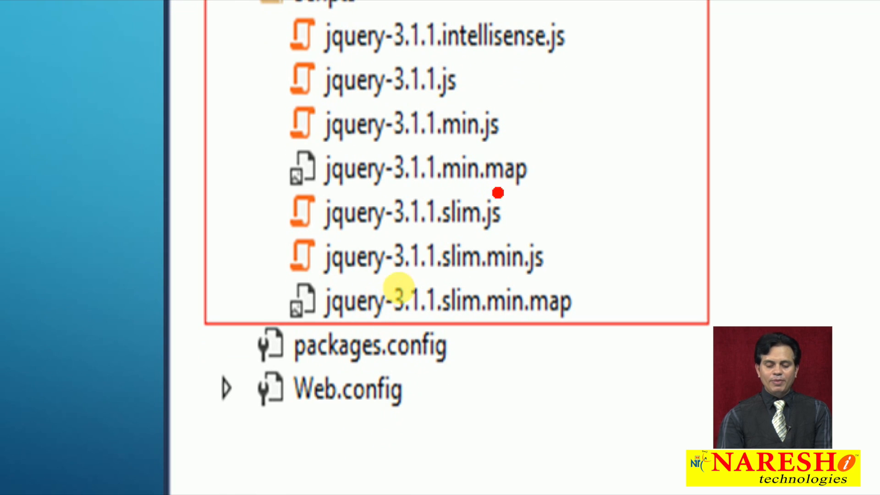
pyautogui.moveTo(532, 173); pyautogui.dragTo(548, 173)
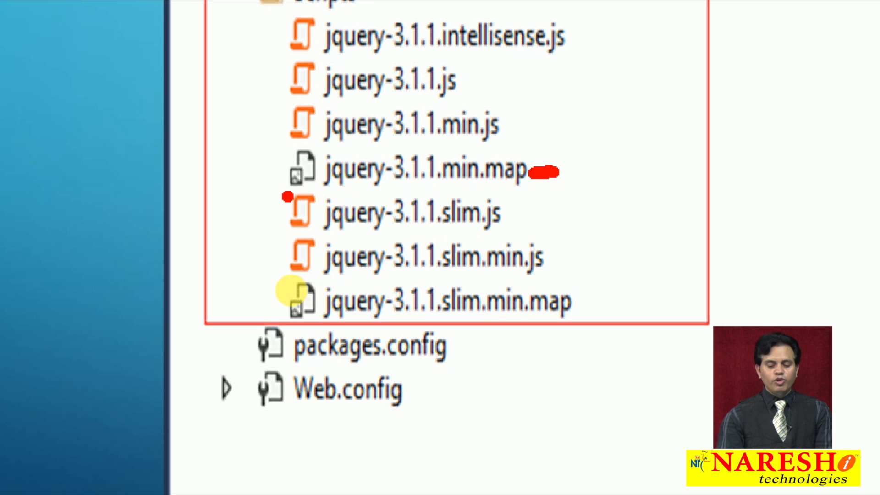
pyautogui.moveTo(283, 196); pyautogui.dragTo(488, 188)
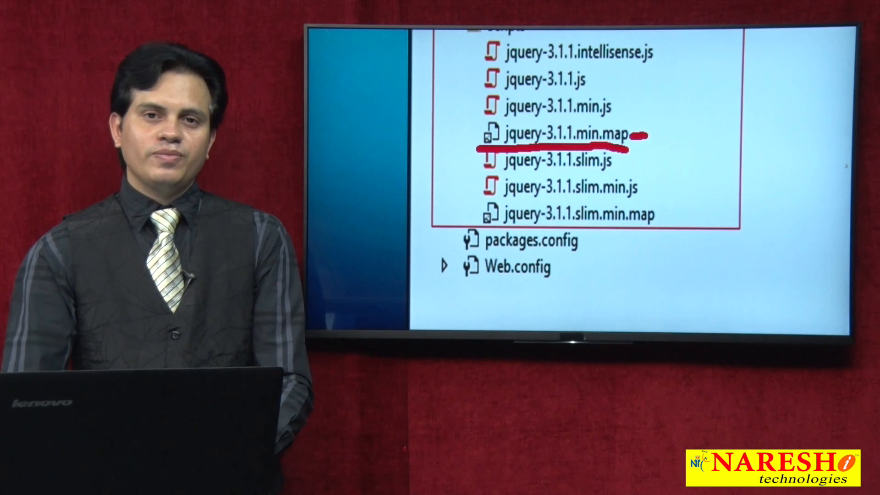
pyautogui.moveTo(592, 203); pyautogui.dragTo(646, 199)
pyautogui.moveTo(625, 226); pyautogui.dragTo(673, 227)
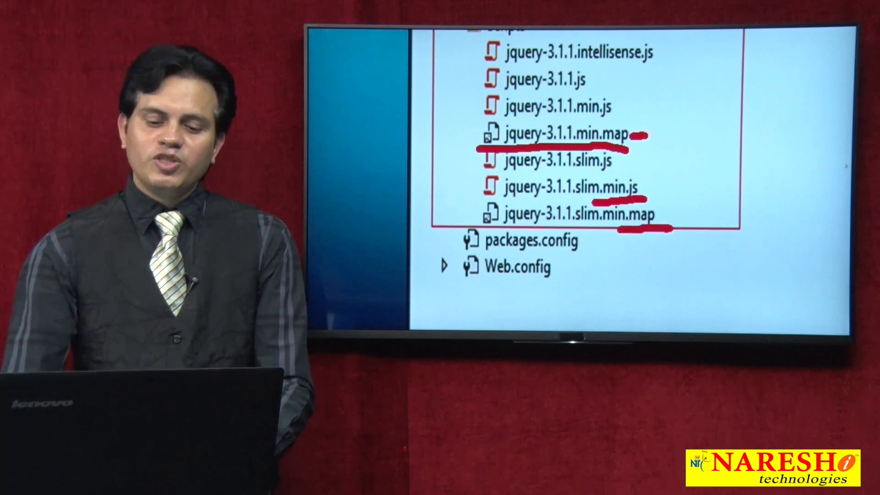
pyautogui.press('Escape')
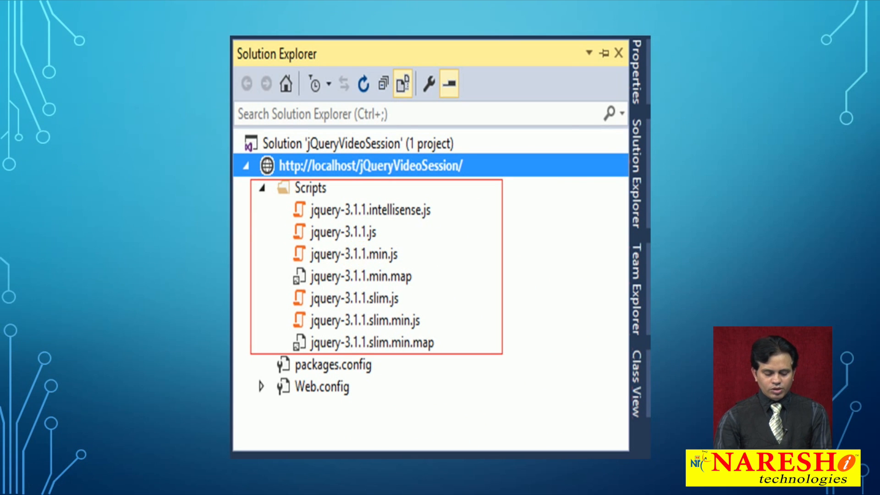
# - Switch to Visual Studio and permanently delete the Scripts folder from the jQueryVideoSession1 website
pyautogui.hotkey('alt', 'Tab')
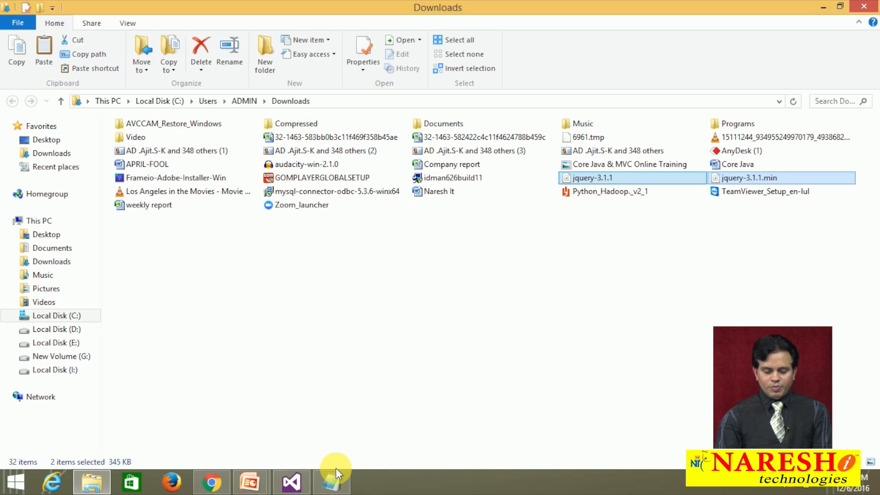
pyautogui.click(304, 485)
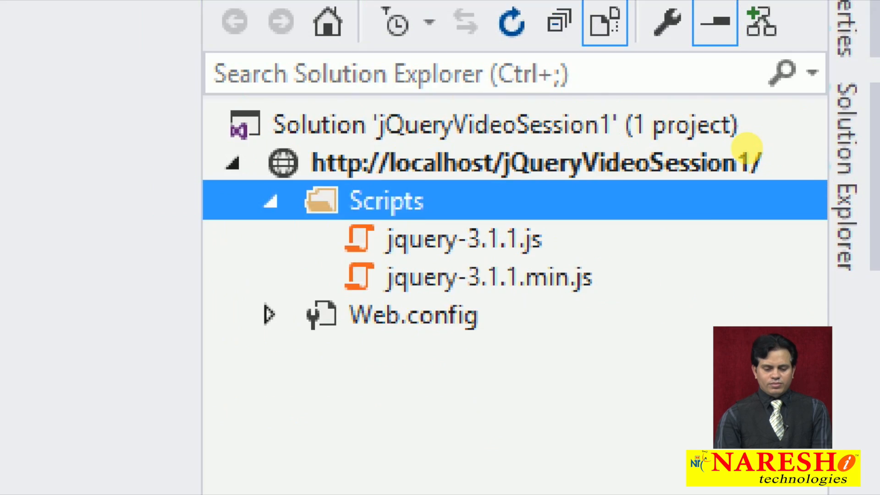
pyautogui.rightClick(735, 133)
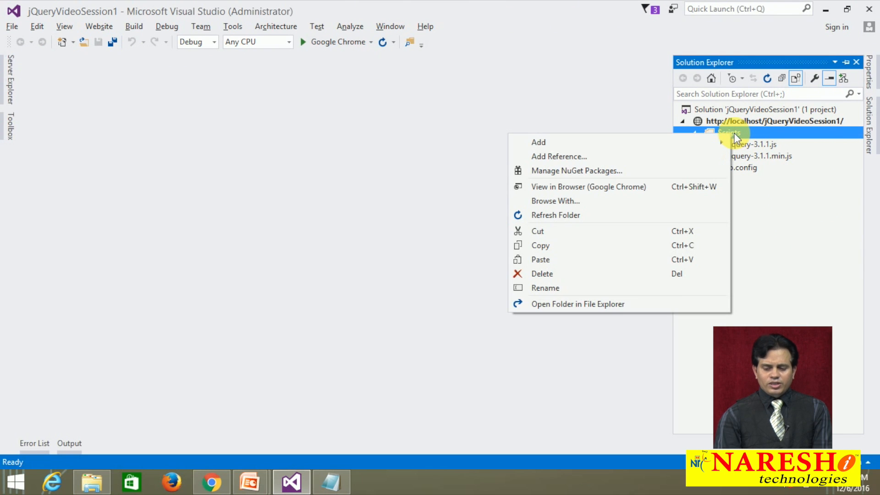
pyautogui.click(546, 274)
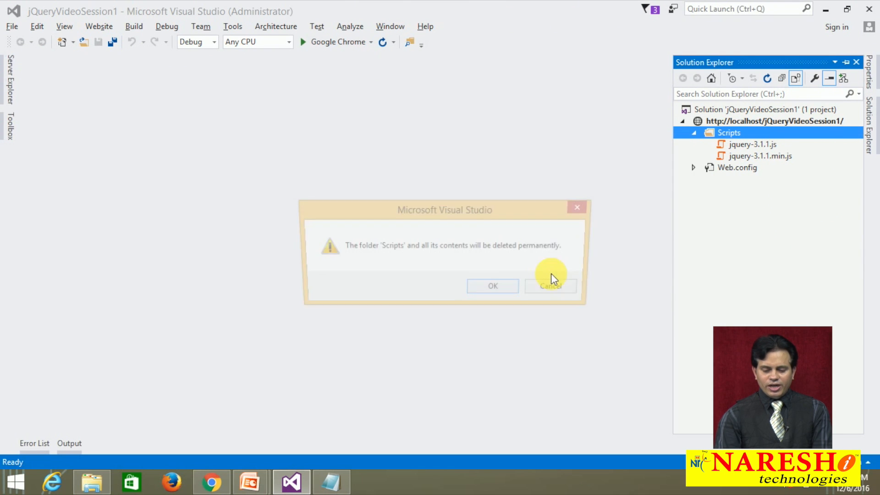
pyautogui.click(510, 286)
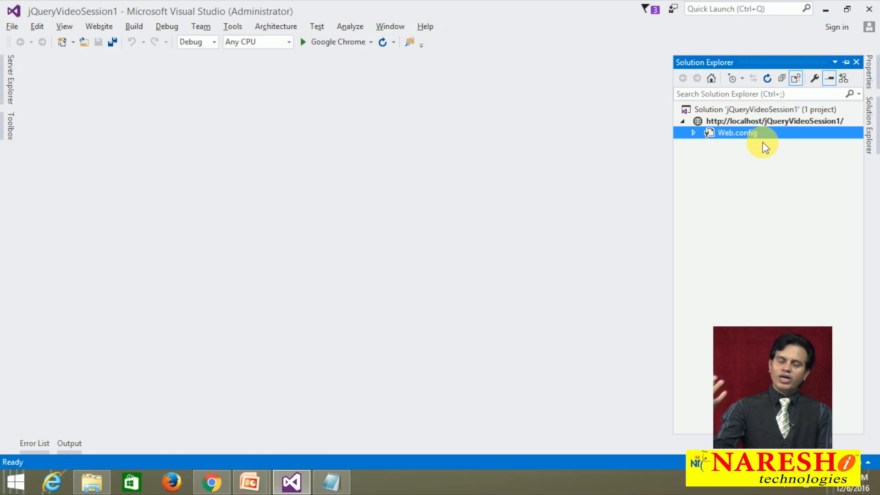
# - Open the NuGet package manager for the jQueryVideoSession1 website and search the available packages for jquery
pyautogui.rightClick(772, 123)
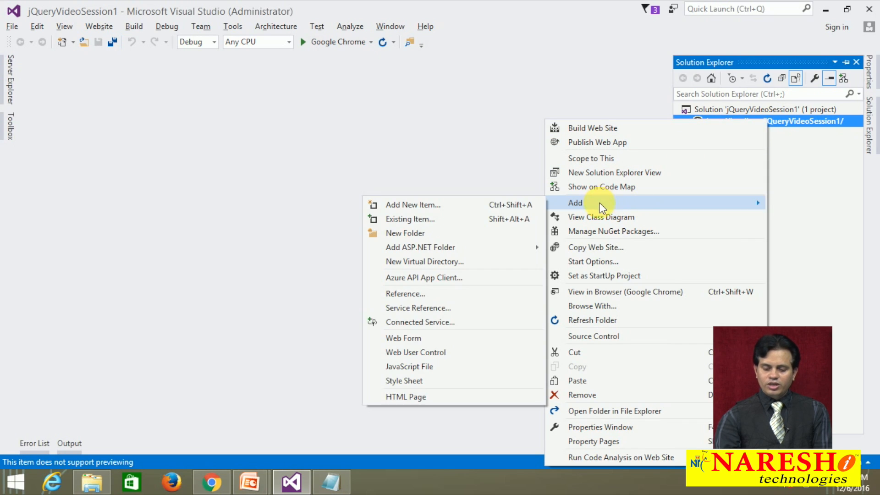
pyautogui.click(596, 232)
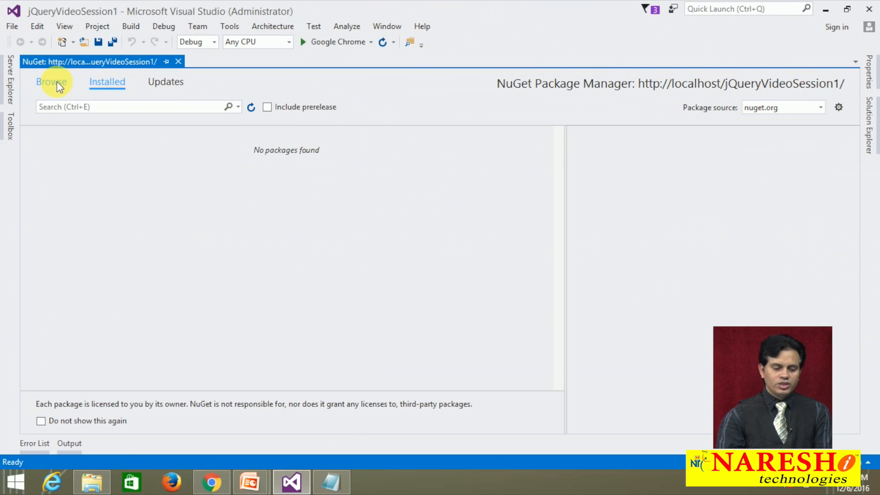
pyautogui.click(56, 83)
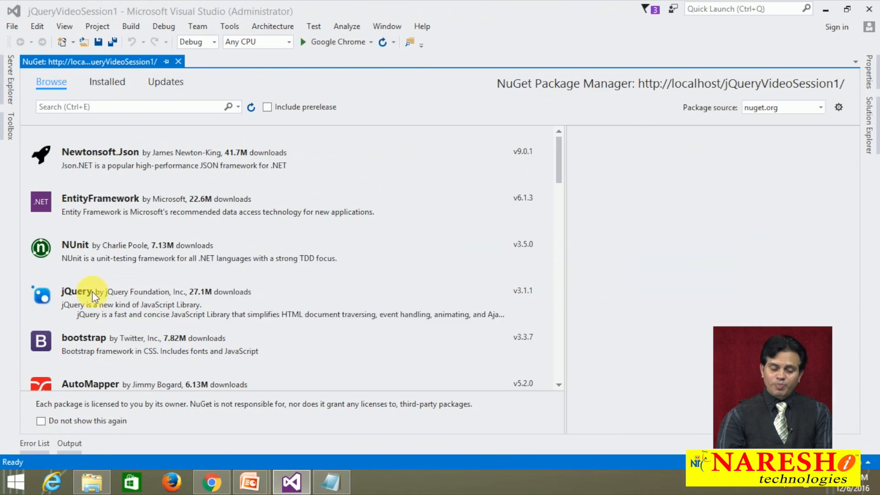
pyautogui.click(114, 110)
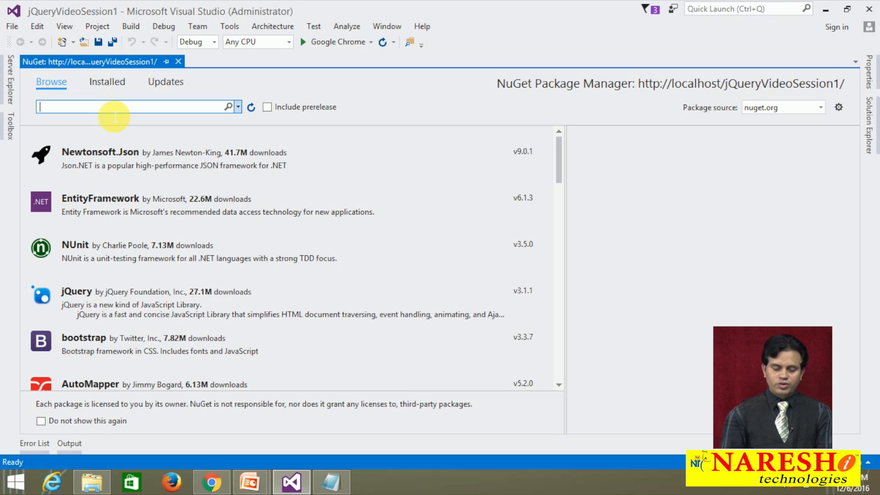
pyautogui.write('jquery')
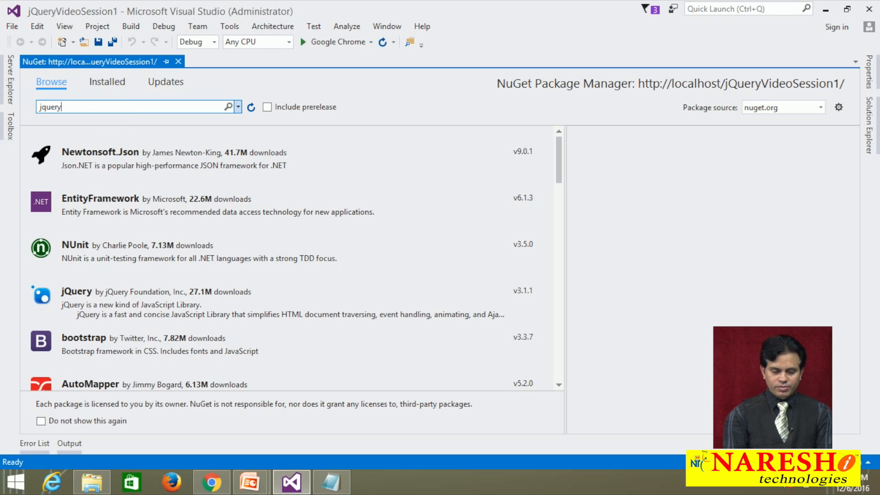
pyautogui.press('Return')
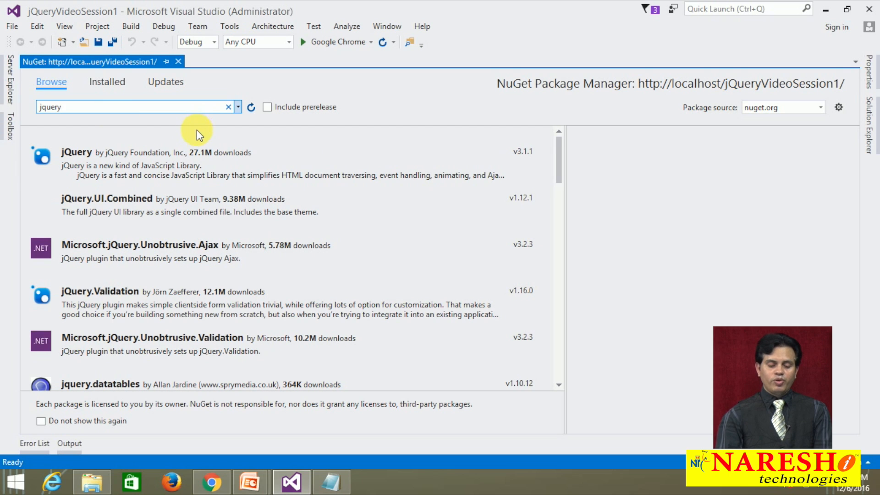
# - Install the jQuery package, latest stable version 3.1.1, into the website and close the package manager
pyautogui.click(116, 161)
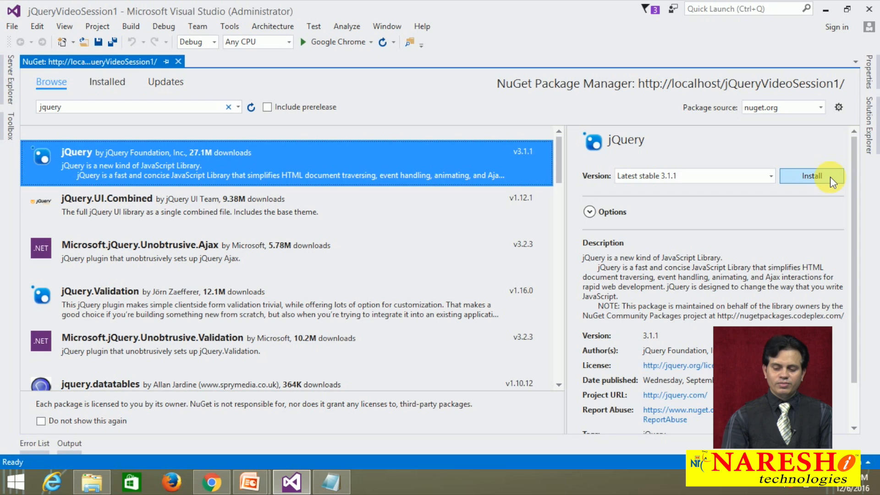
pyautogui.click(830, 177)
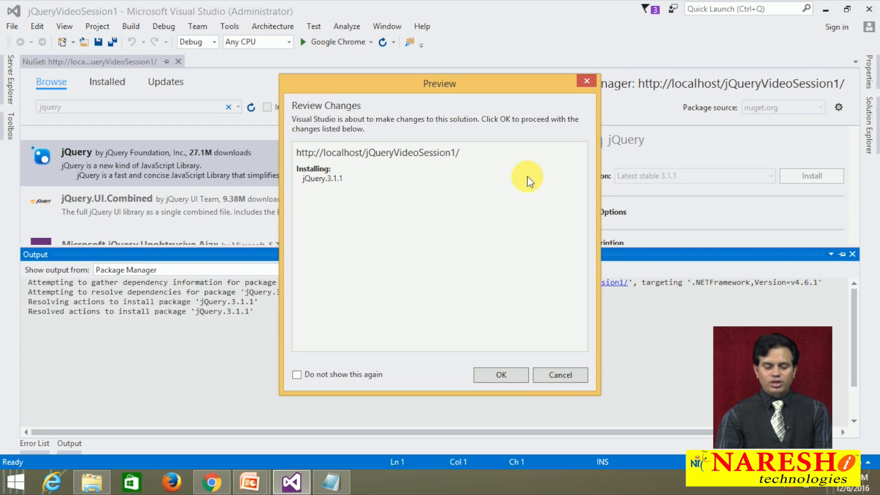
pyautogui.click(490, 373)
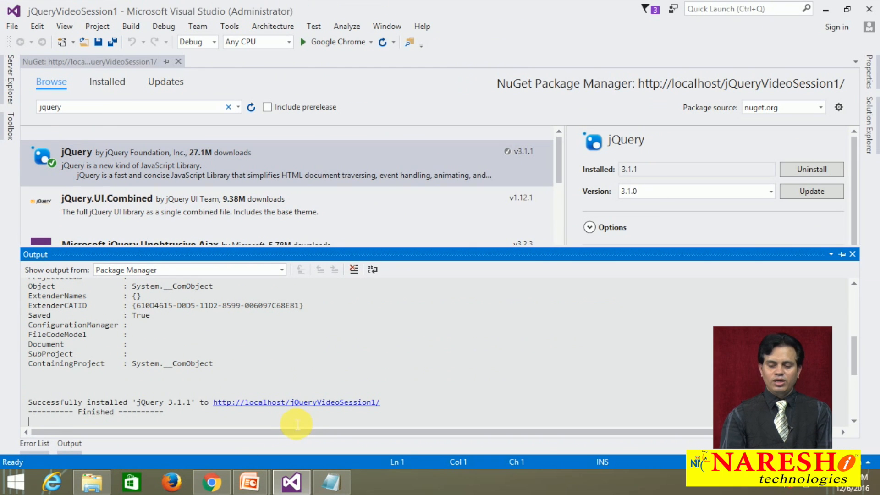
pyautogui.click(178, 61)
# - Show the website's contents in Solution Explorer, mark the Scripts folder and expand it to examine the installed script files
pyautogui.click(873, 132)
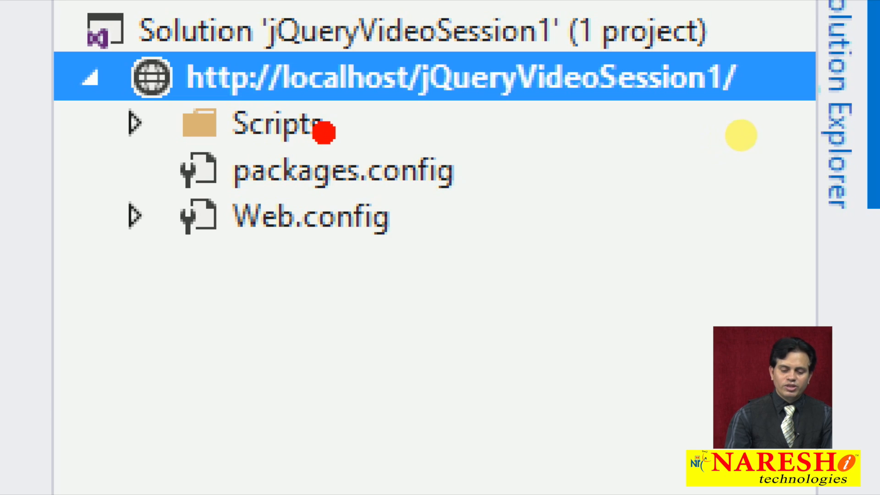
pyautogui.moveTo(350, 129); pyautogui.dragTo(421, 127)
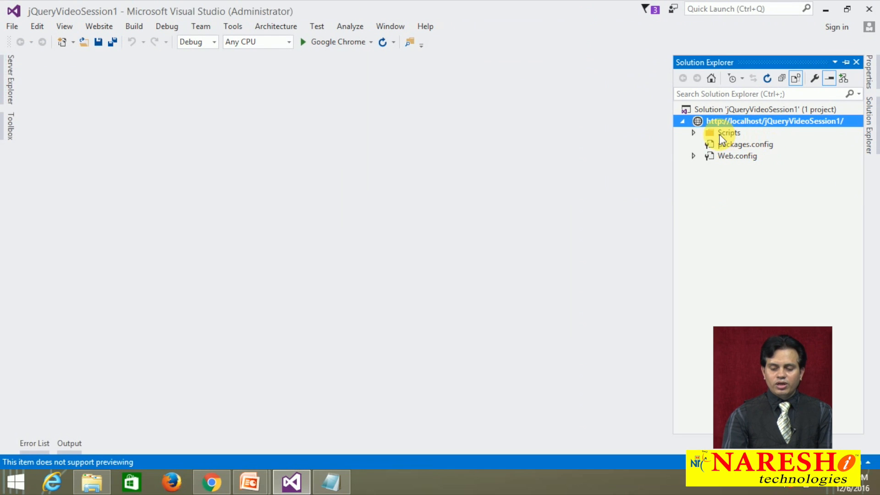
pyautogui.click(693, 133)
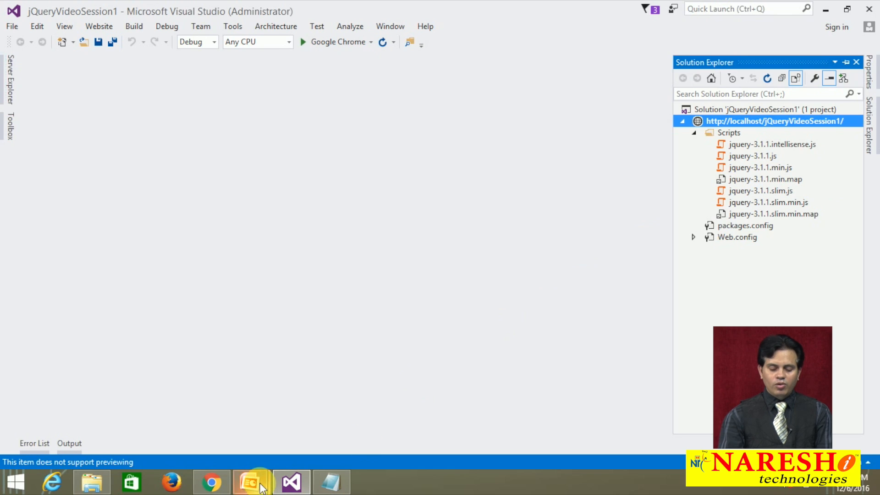
# - Switch to PowerPoint and start the jQ-2 presentation's slide show from the first slide
pyautogui.moveTo(245, 486)
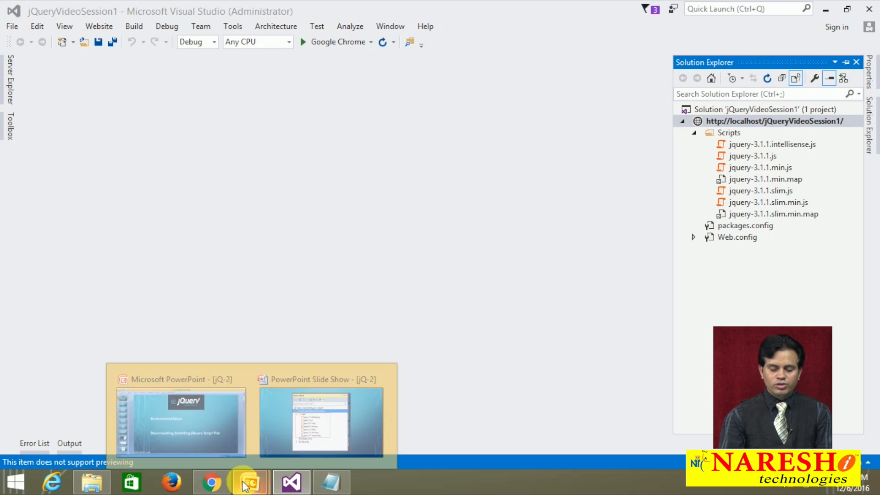
pyautogui.click(305, 403)
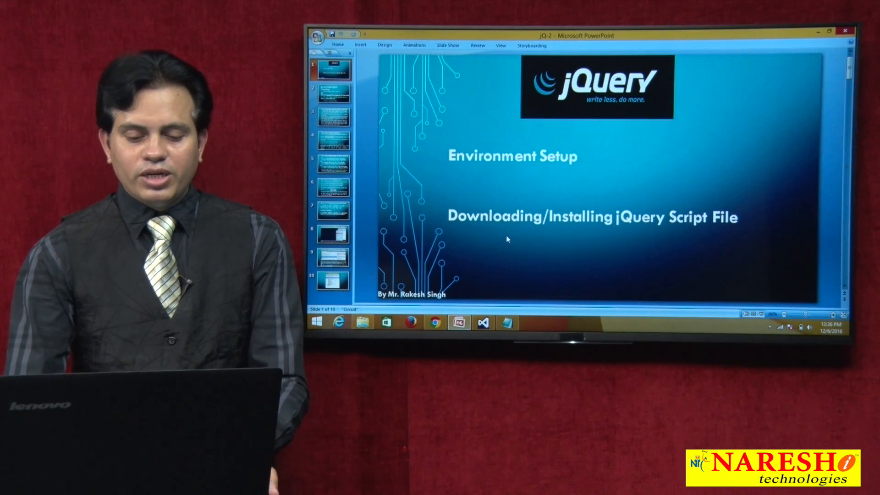
pyautogui.press('F5')
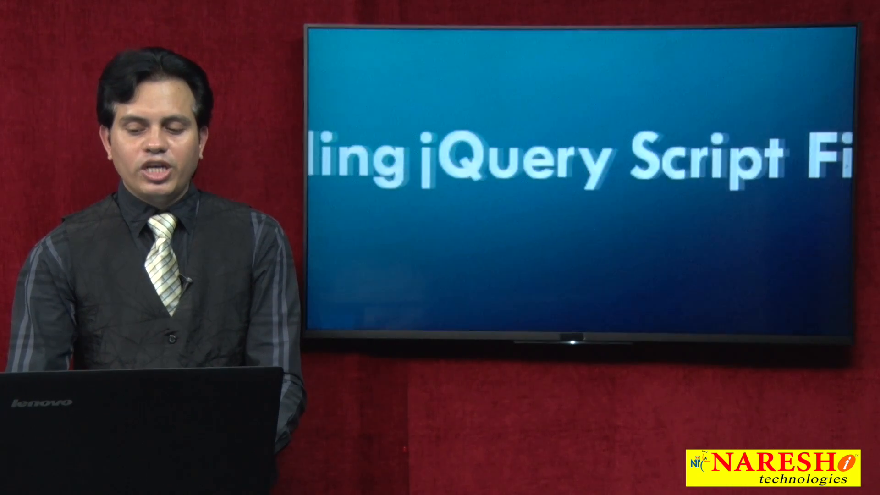